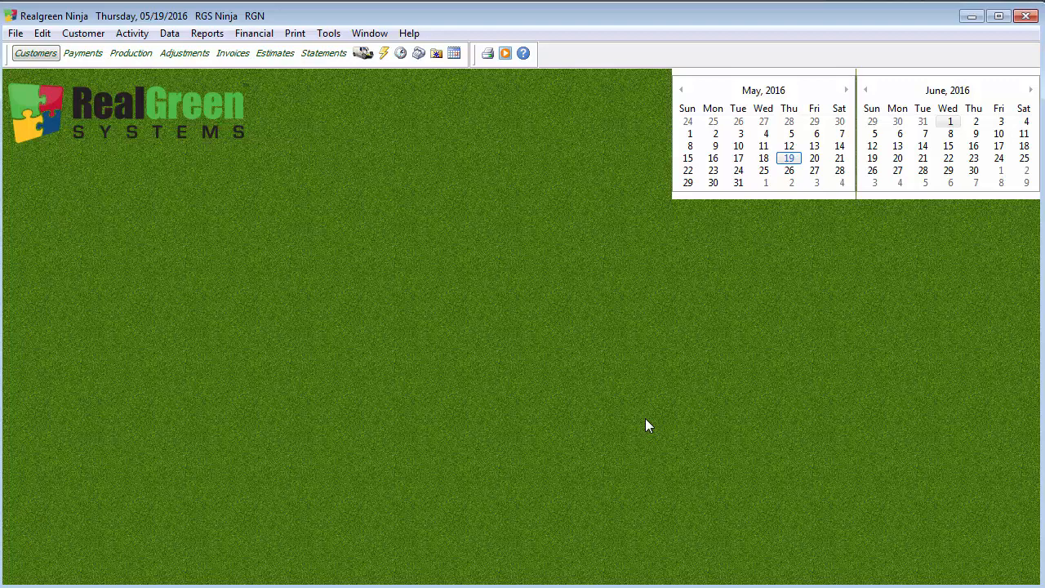
Open the Customers area from the main toolbar.
click(41, 57)
click(536, 53)
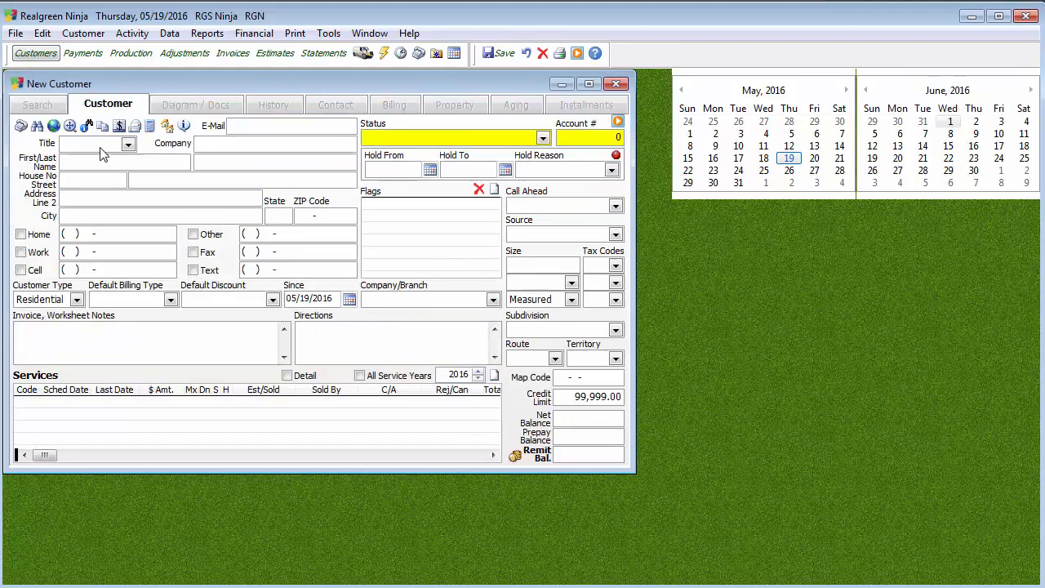
click(300, 216)
text(48307)
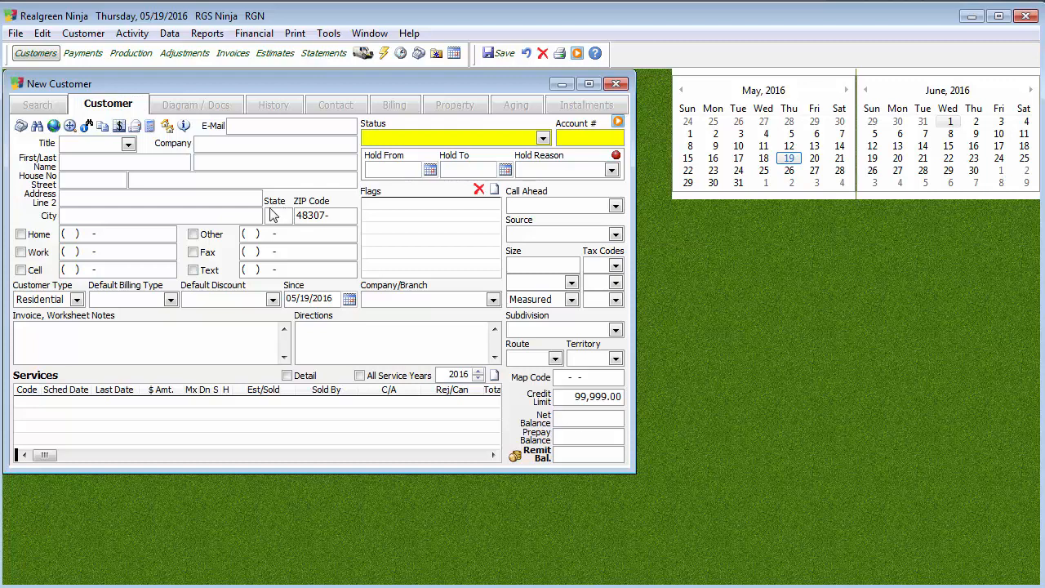
click(68, 181)
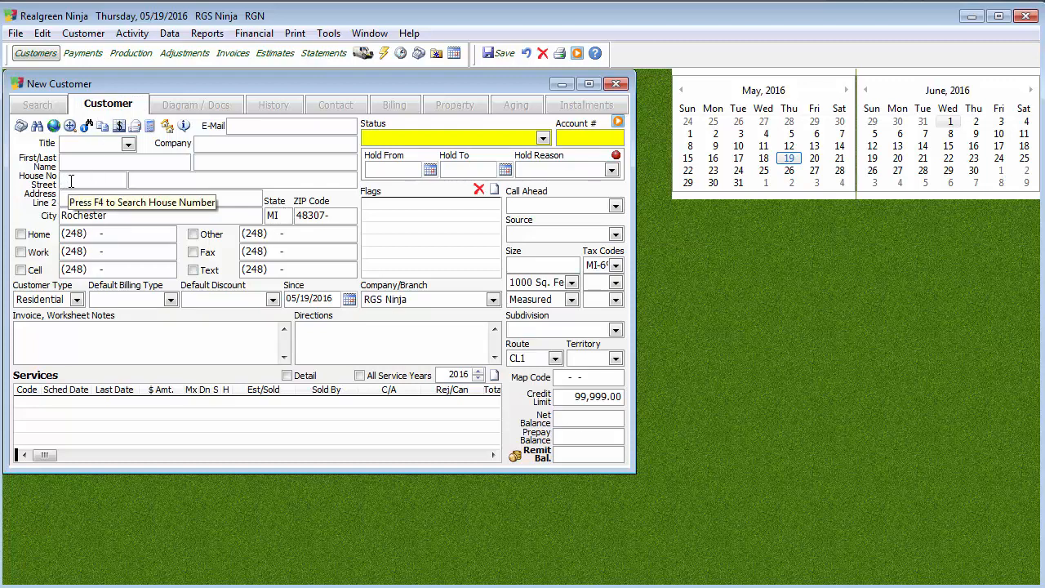
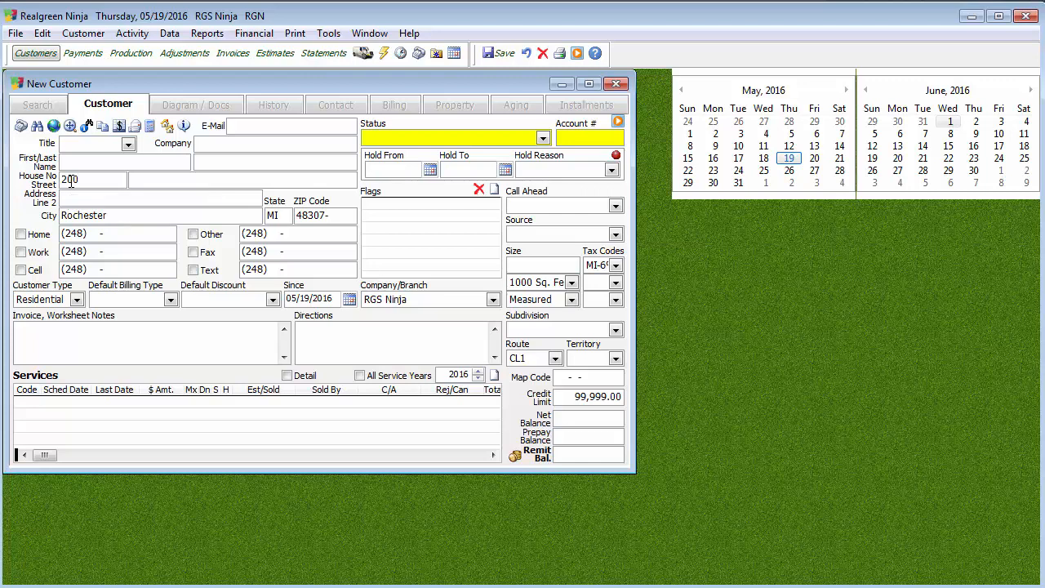
key(Tab)
click(490, 57)
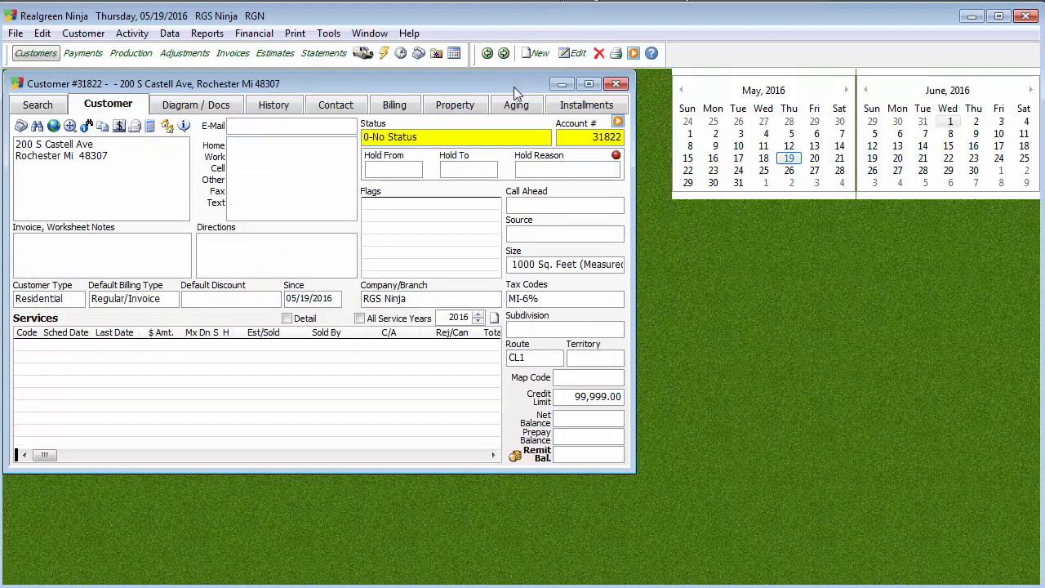
click(455, 105)
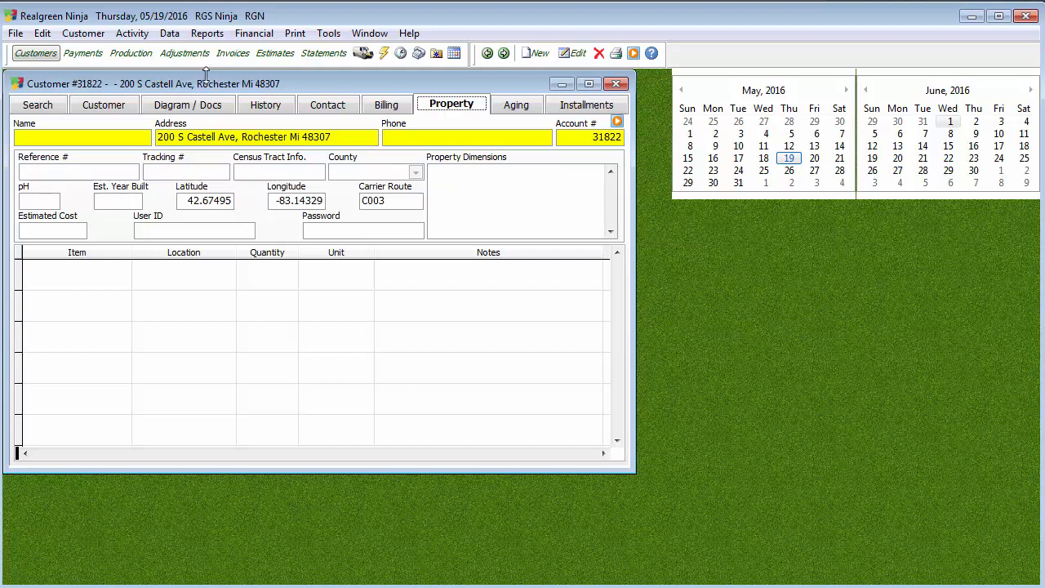
click(124, 109)
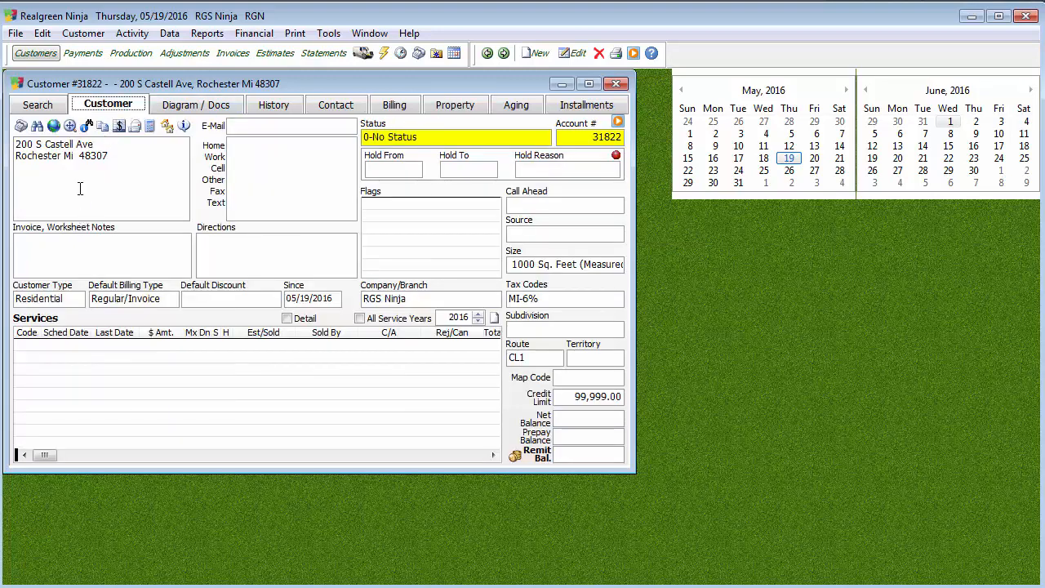
Move the customer's marker slightly north on S Castell Ave in the Interactive Geocoder and save it.
click(53, 129)
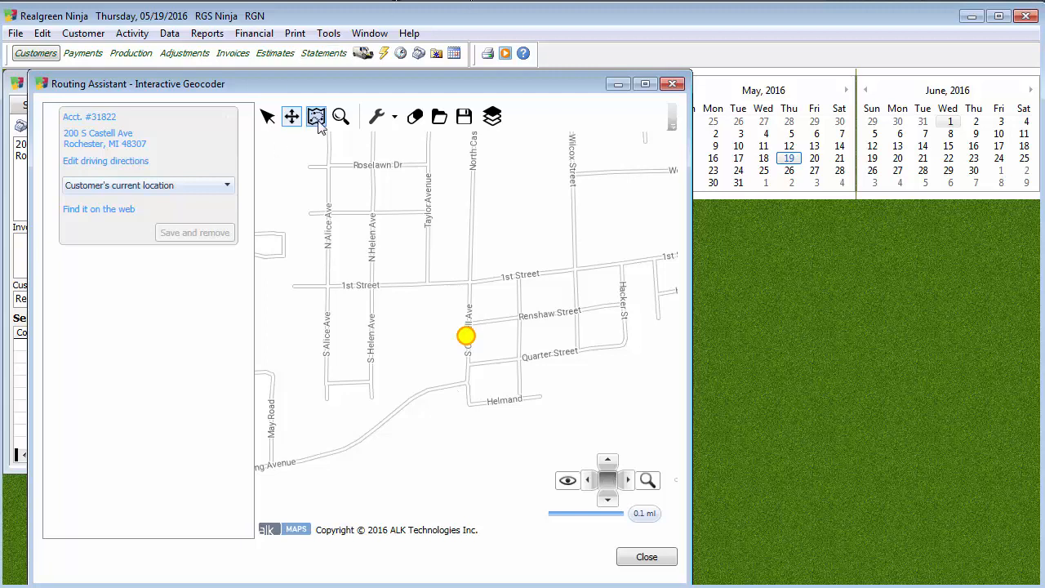
click(267, 116)
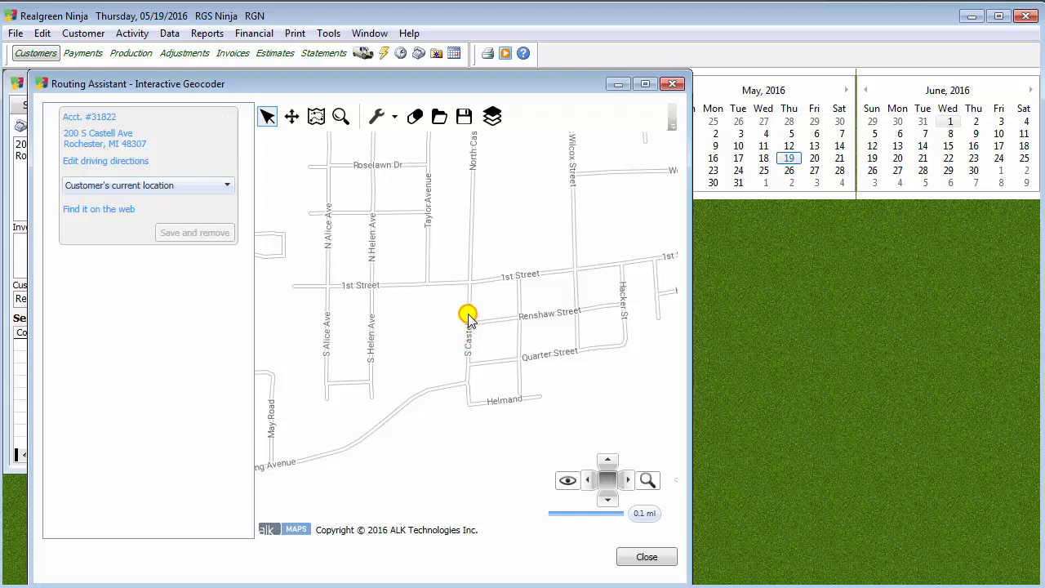
click(468, 318)
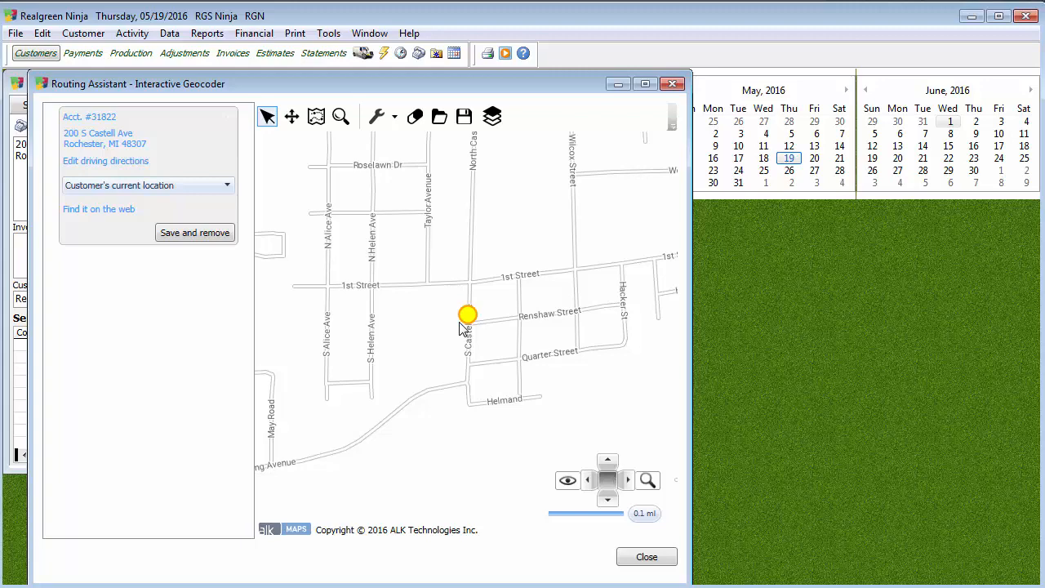
click(225, 237)
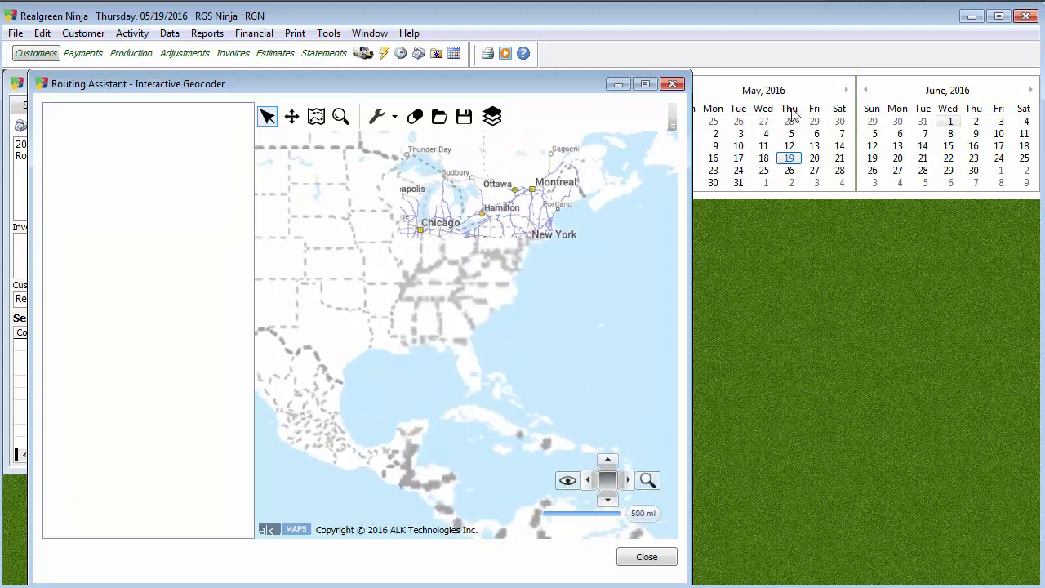
click(672, 83)
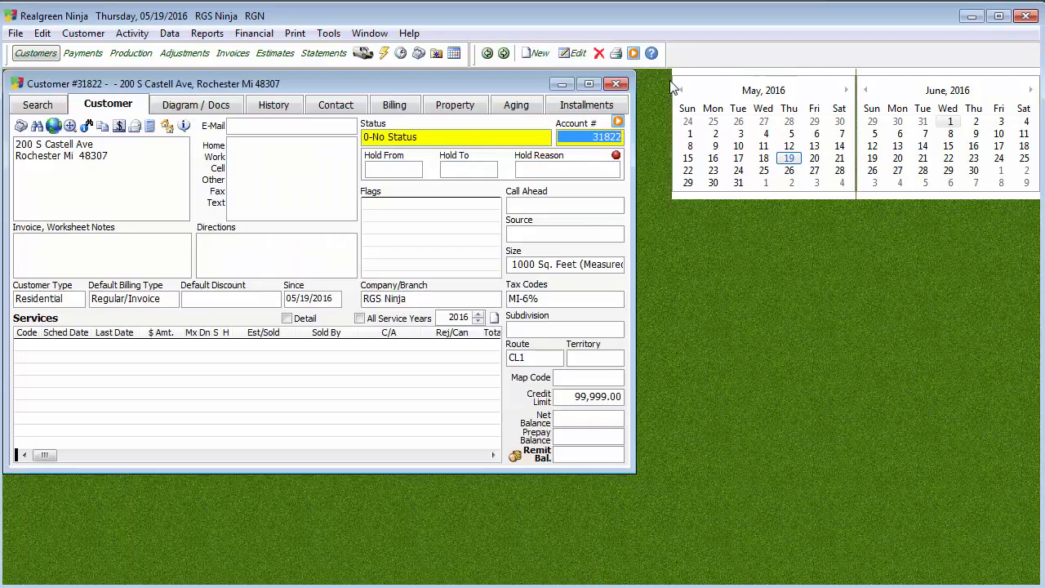
click(464, 105)
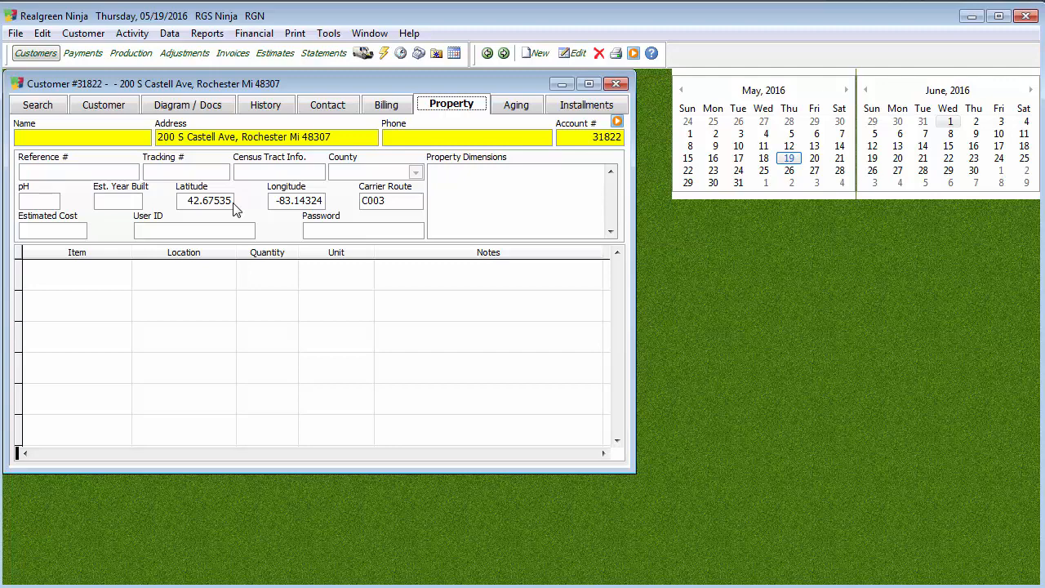
click(616, 83)
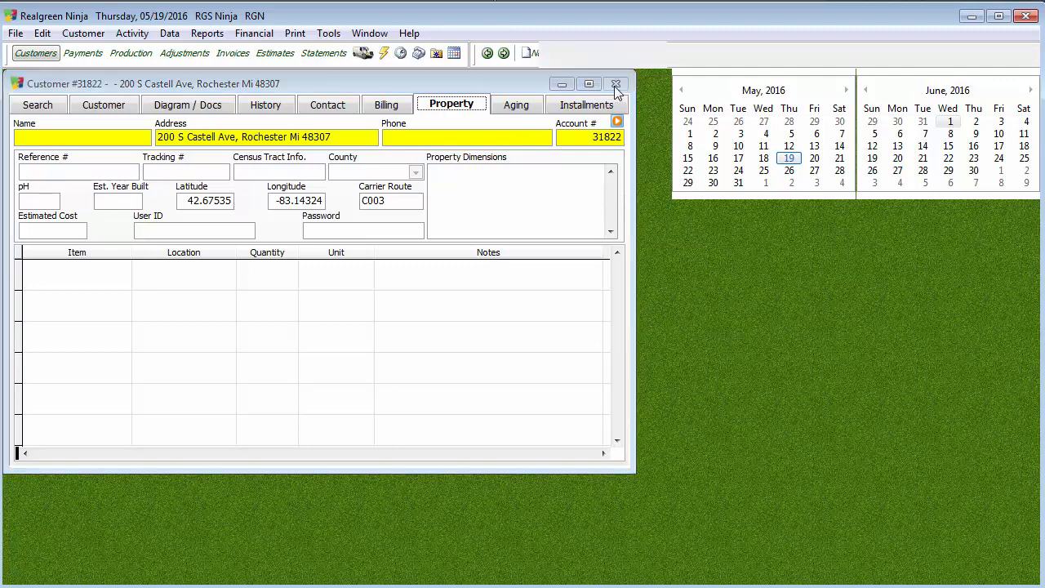
Launch the Batch Geocoder from Tools > Utilities > Mapping/Routing Utilities.
click(325, 34)
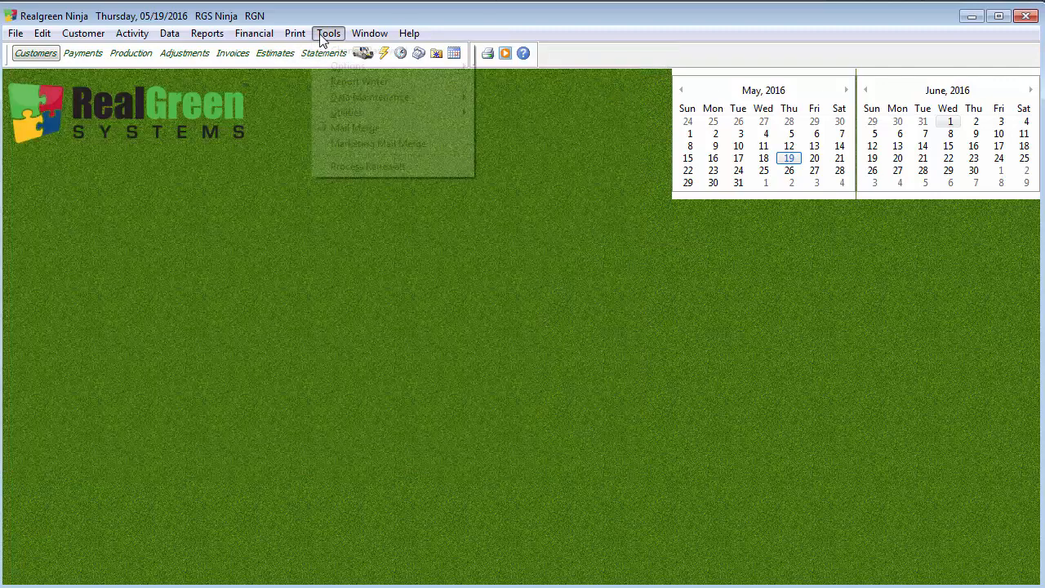
mouse_move(347, 112)
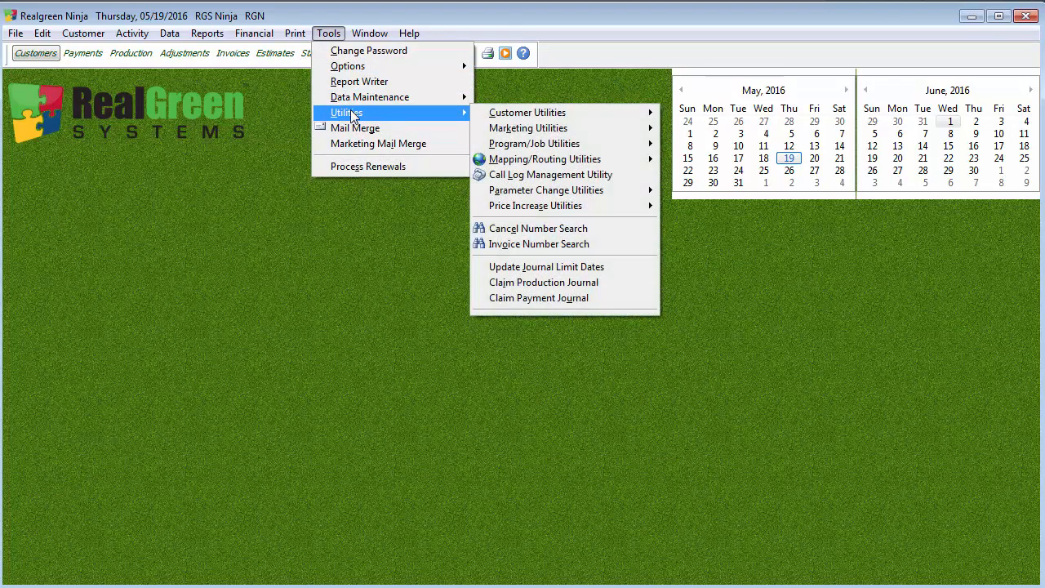
mouse_move(580, 161)
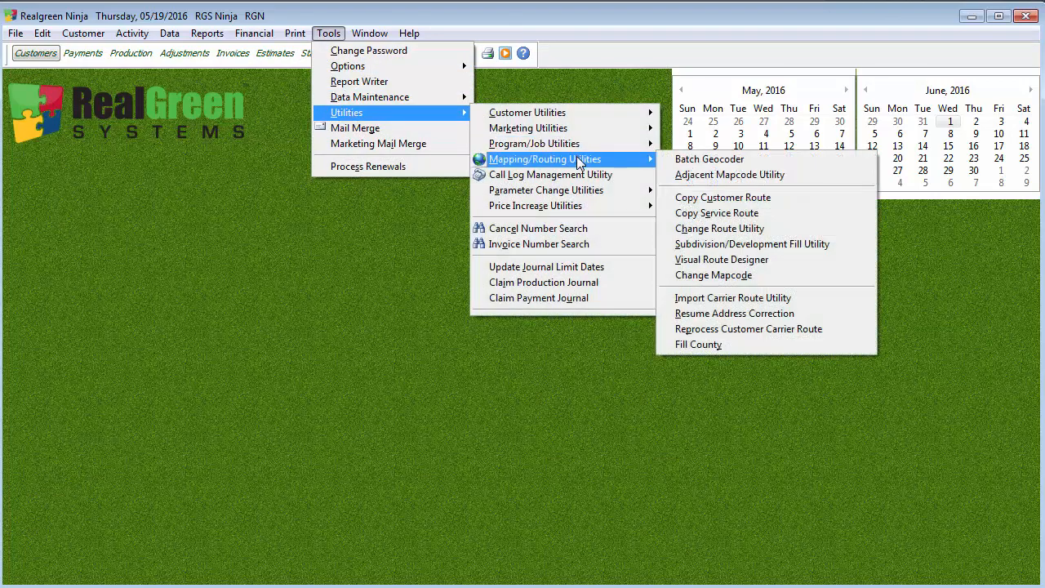
click(736, 160)
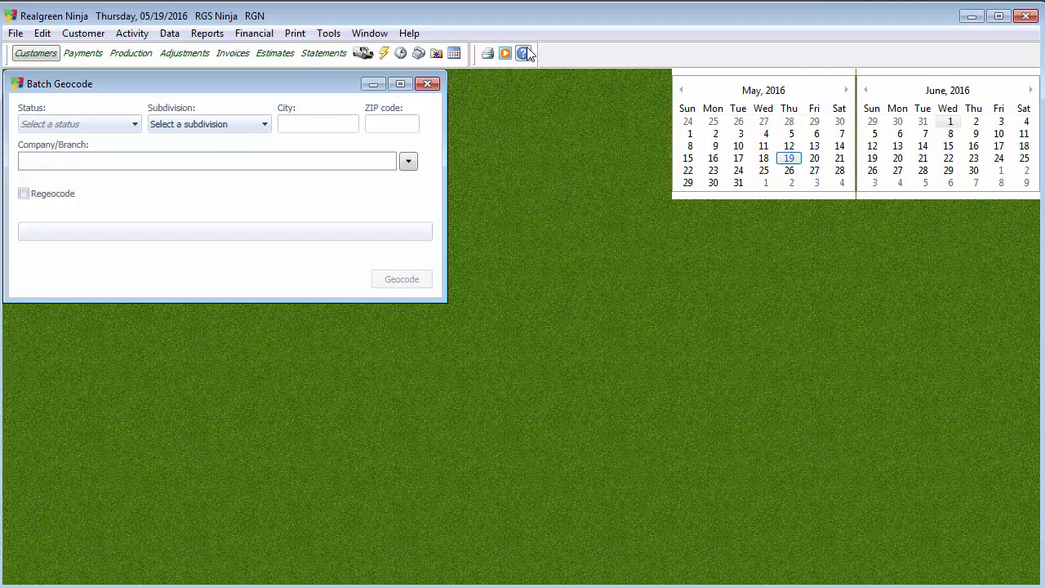
Include Marketing, Estimate, Cancelled and Active statuses in the batch geocode filter.
click(136, 124)
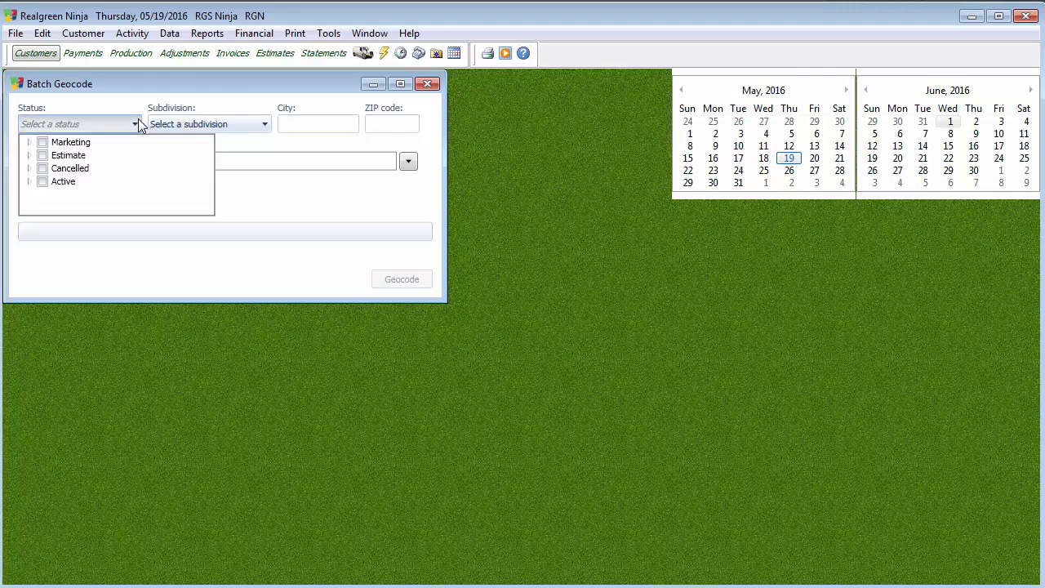
click(42, 142)
click(43, 155)
click(43, 169)
click(42, 181)
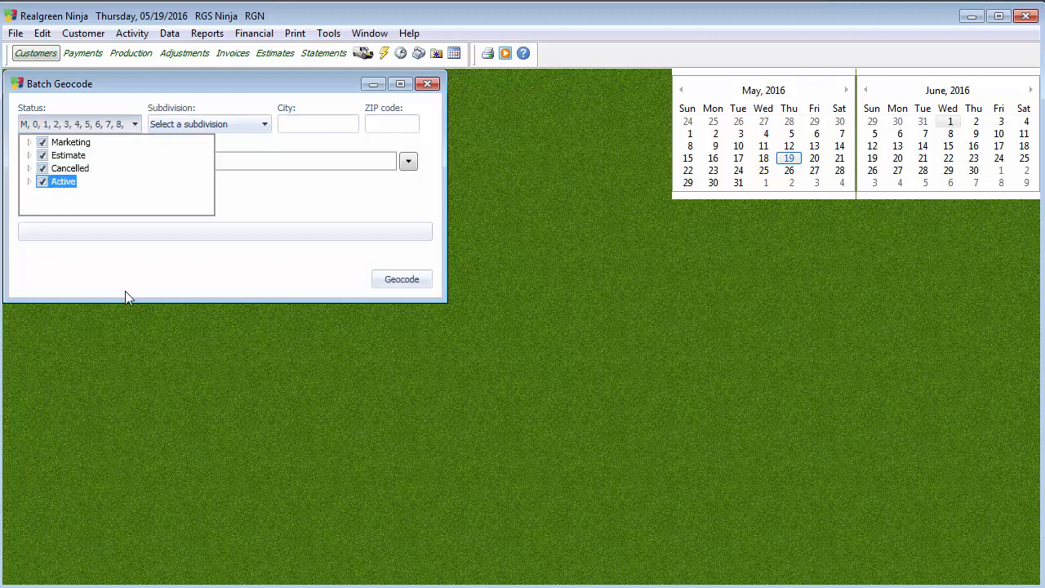
click(319, 206)
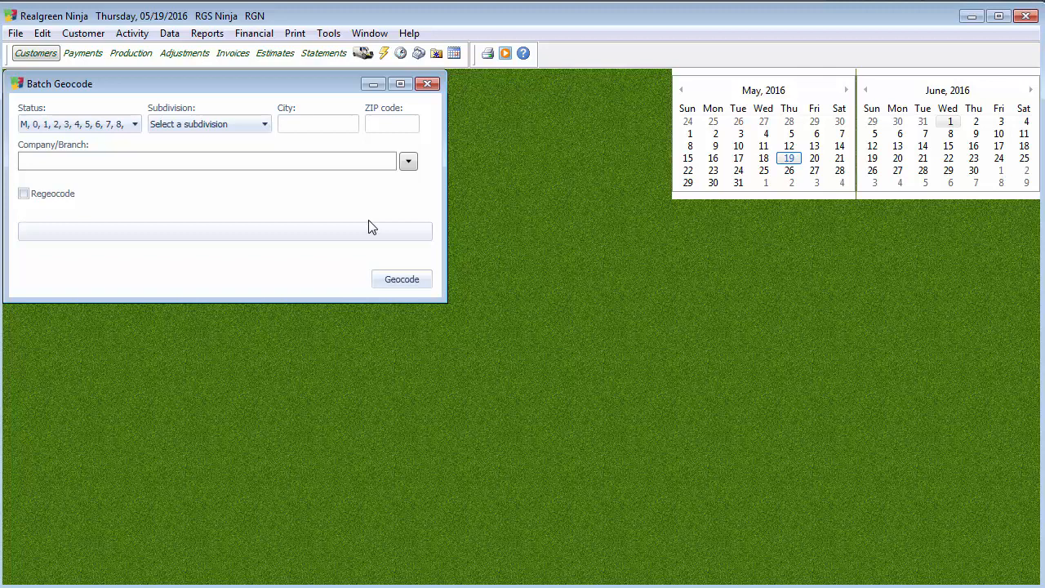
click(409, 161)
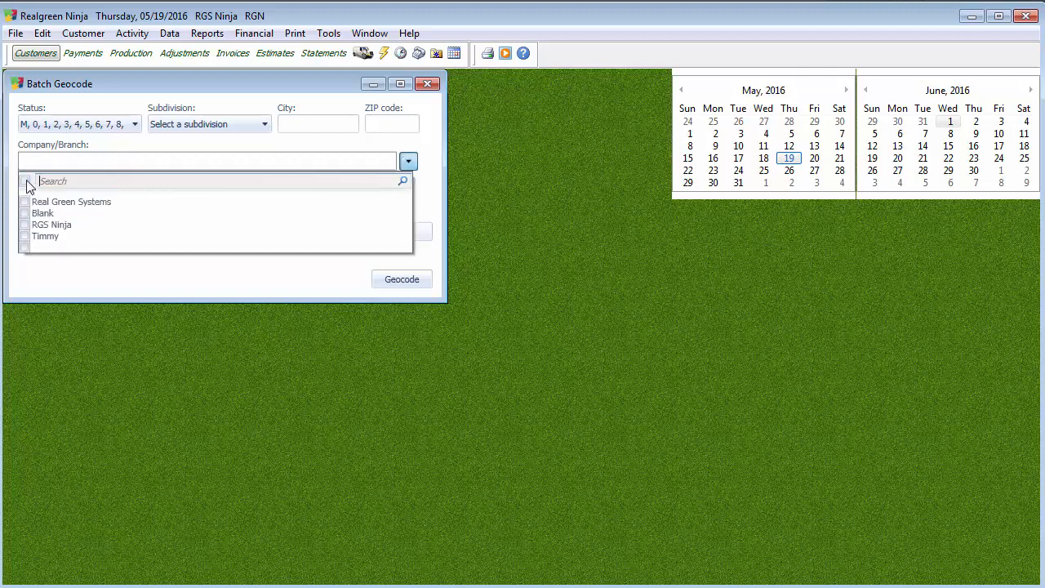
Select all companies and branches and run the geocode, placing 38 of 180 addresses.
click(26, 181)
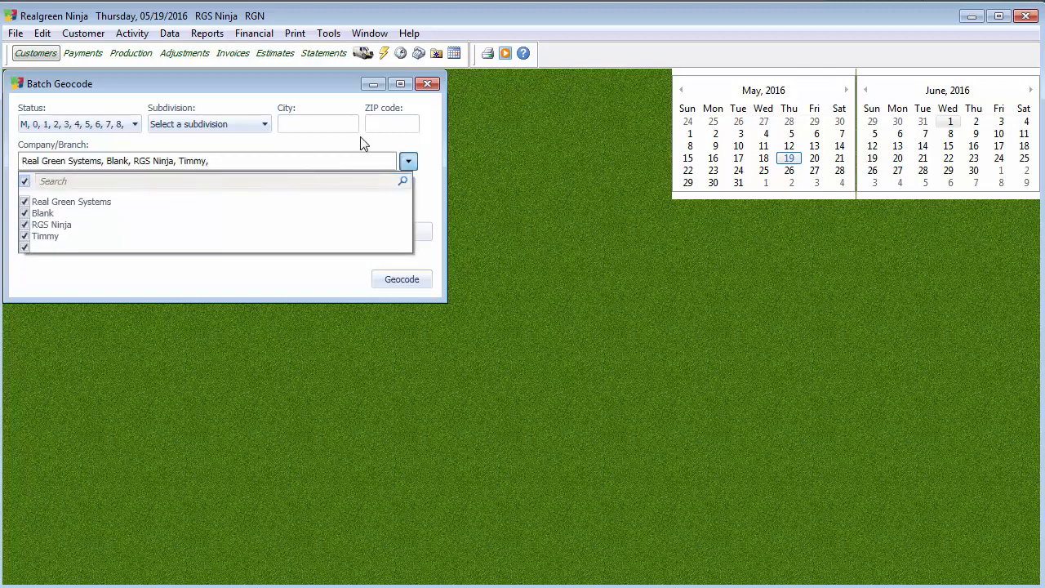
click(353, 160)
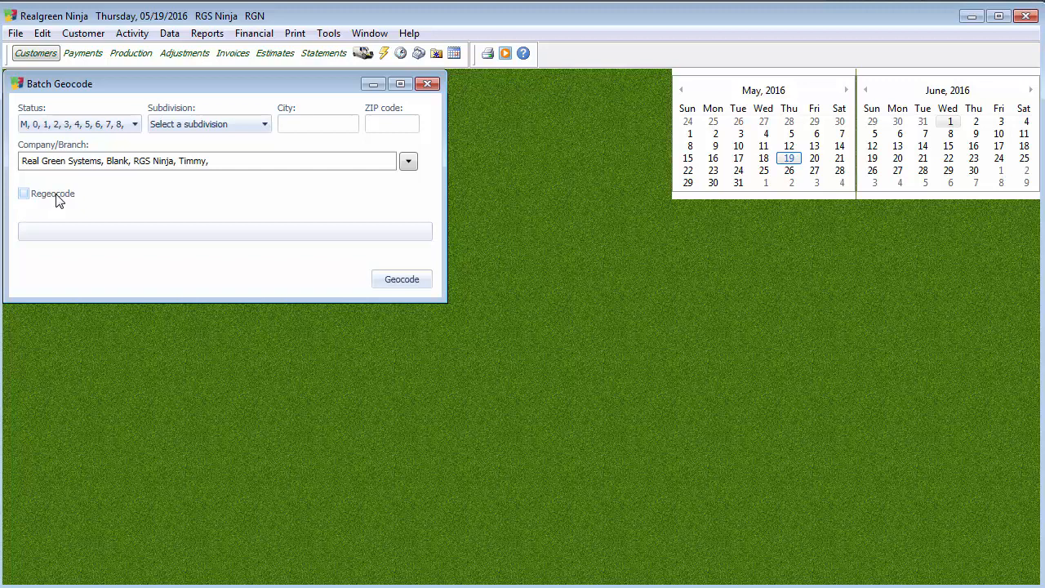
click(423, 281)
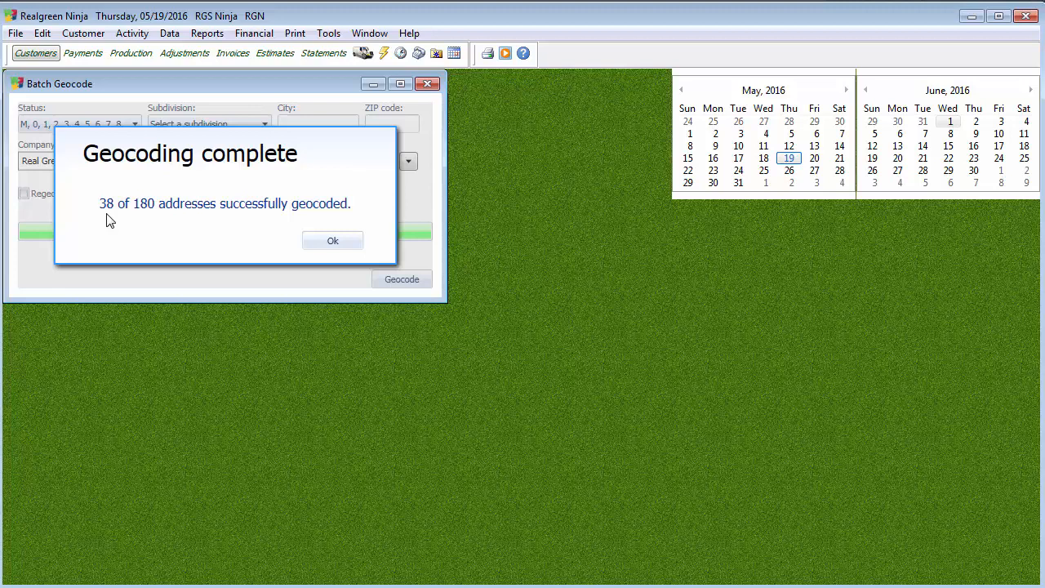
Acknowledge the 38-of-180 geocoding result so the Interactive Geocoder opens.
click(330, 248)
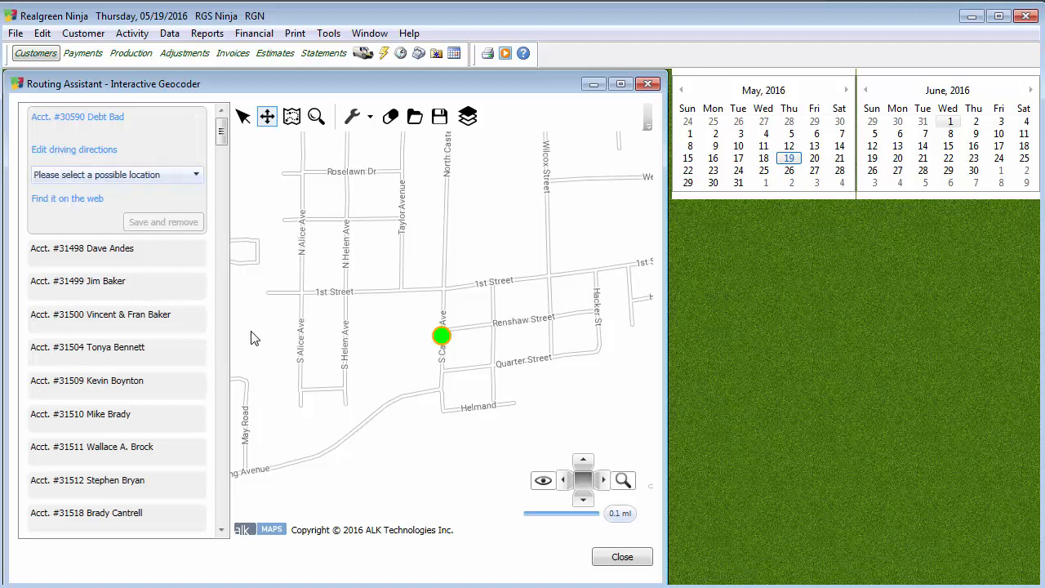
Expand the next ungeocoded account, then close the Interactive Geocoder without corrections.
click(68, 259)
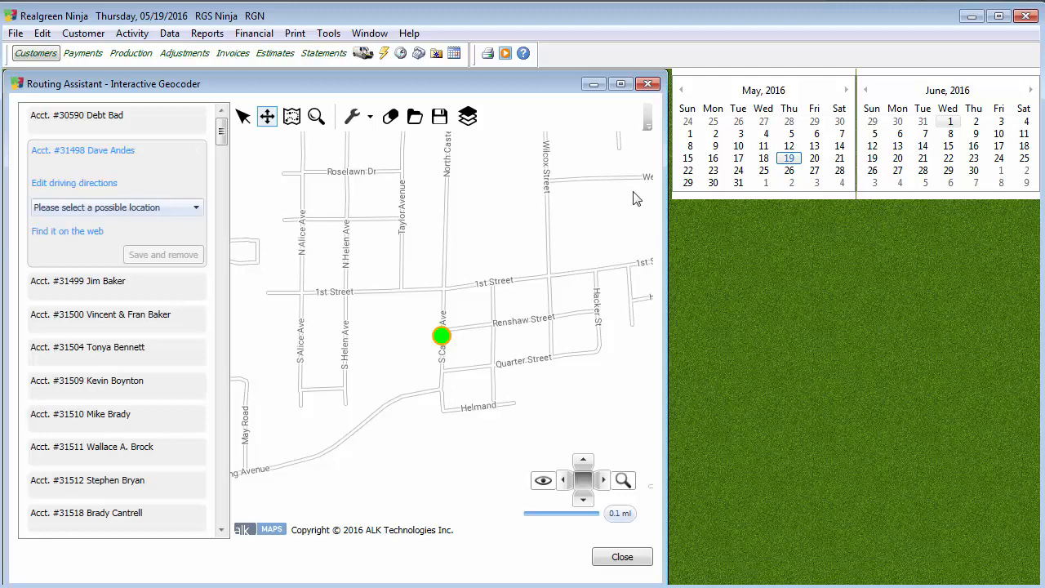
click(623, 558)
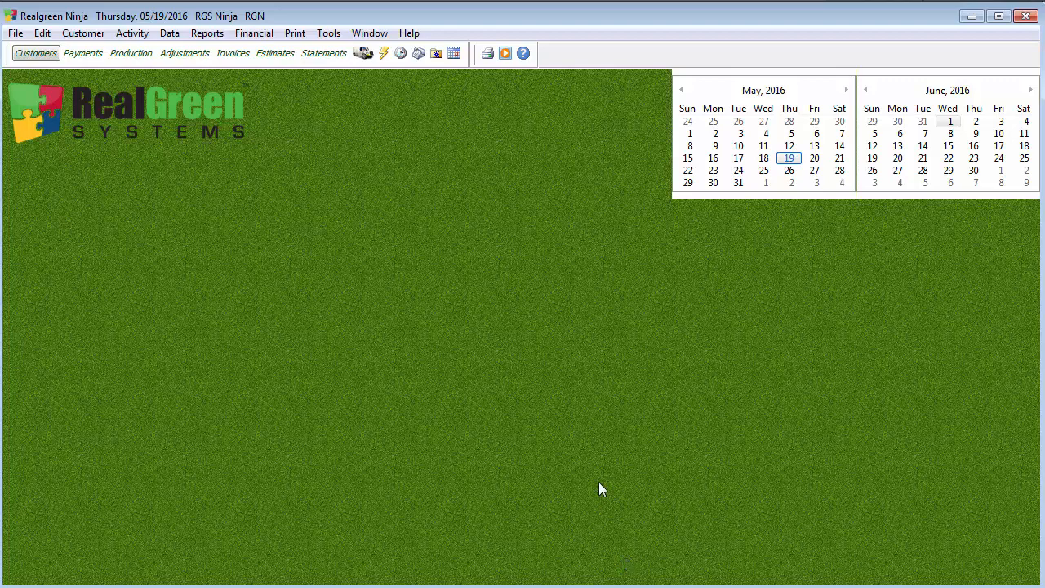
Preview the Ungeocoded Customer List report showing three customers, then close the preview.
click(209, 34)
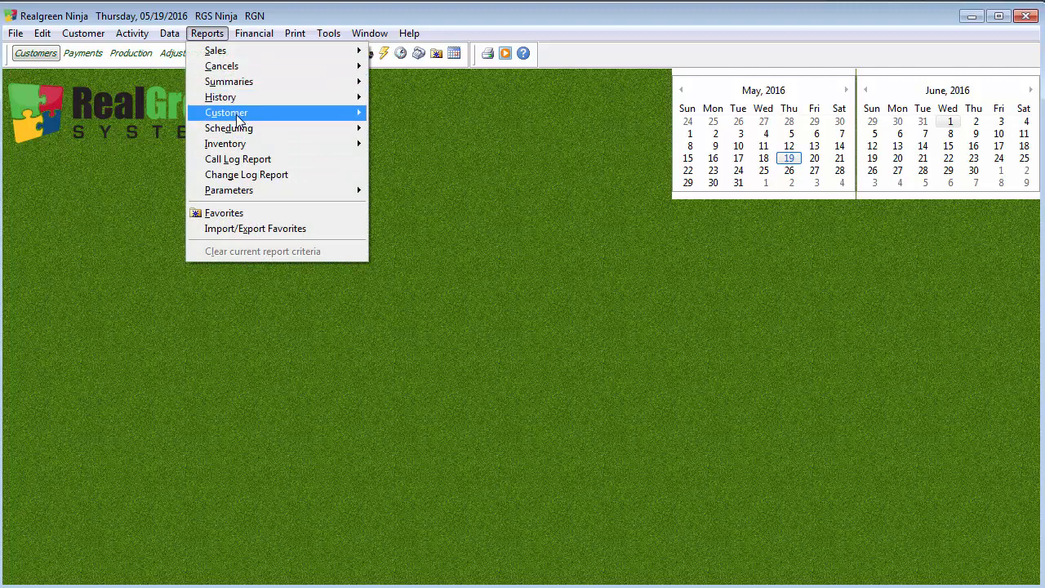
mouse_move(283, 117)
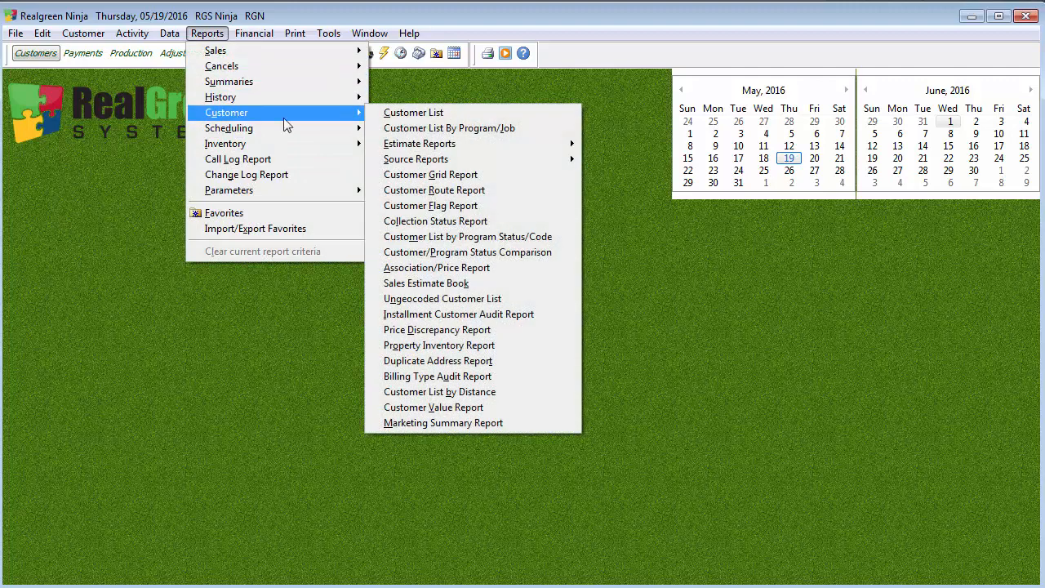
click(503, 302)
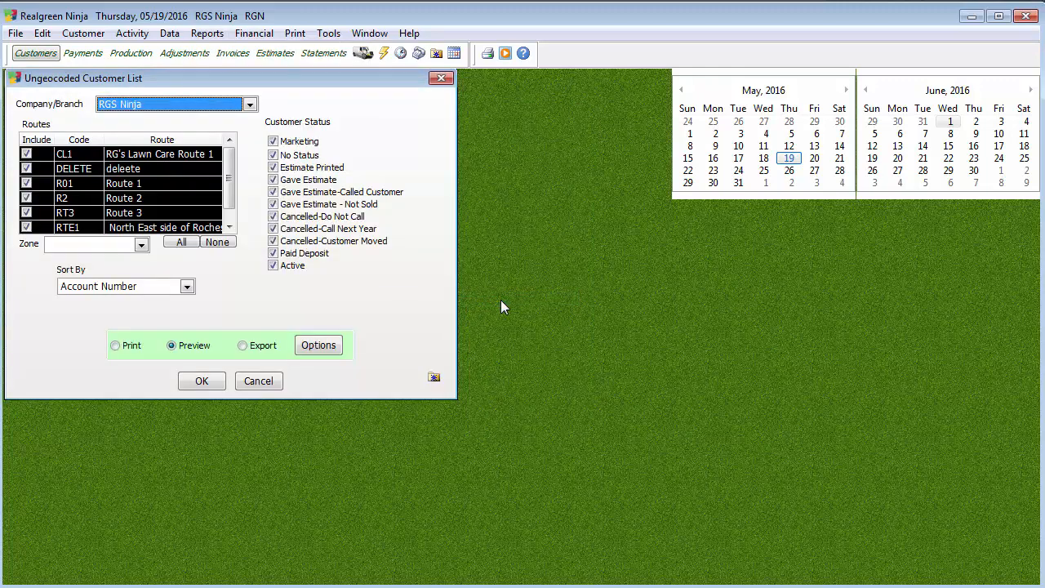
click(202, 381)
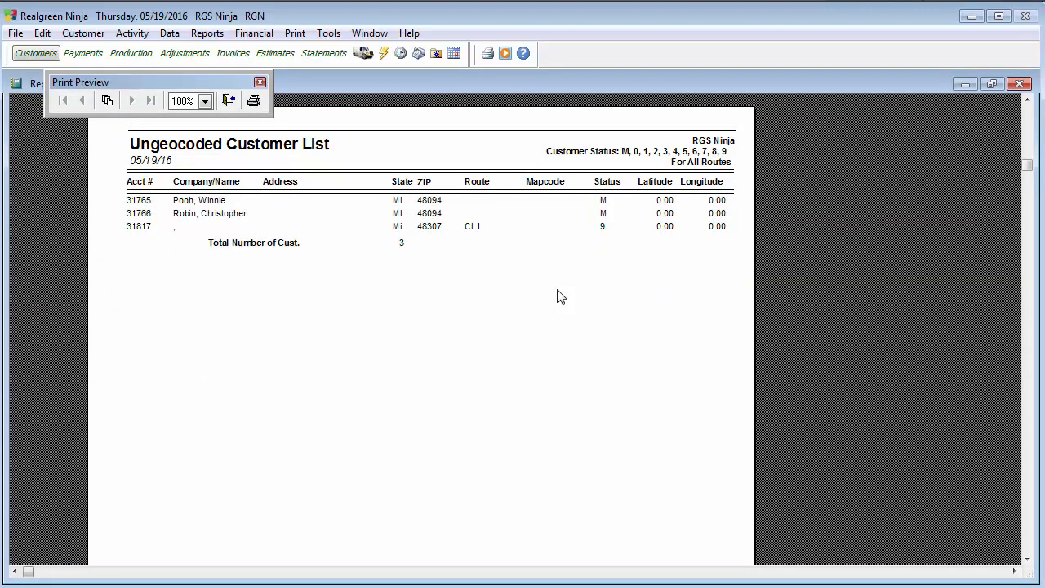
click(228, 99)
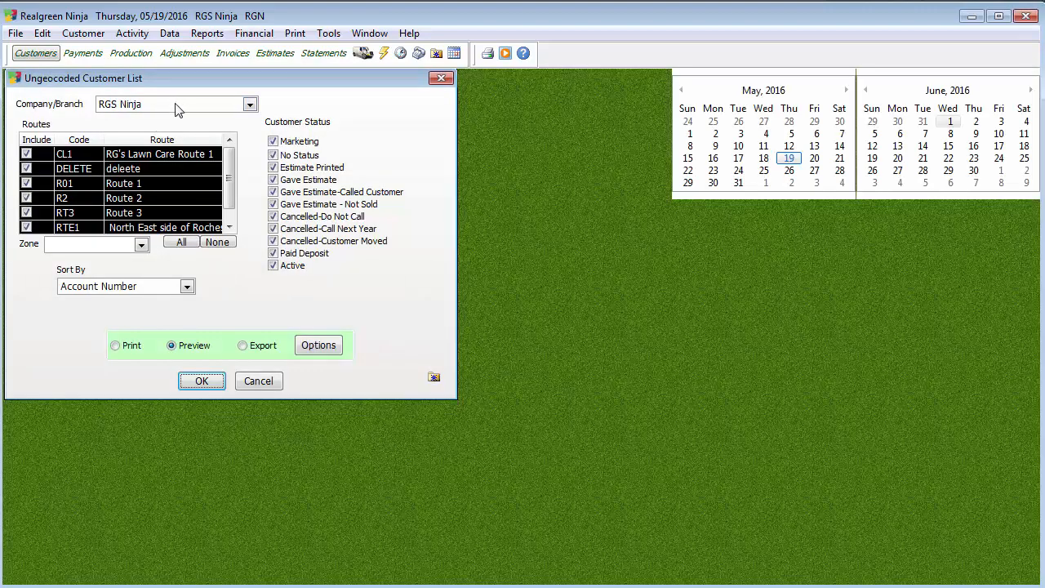
Switch the report output from preview to Export and confirm its Export Options.
click(175, 106)
click(168, 121)
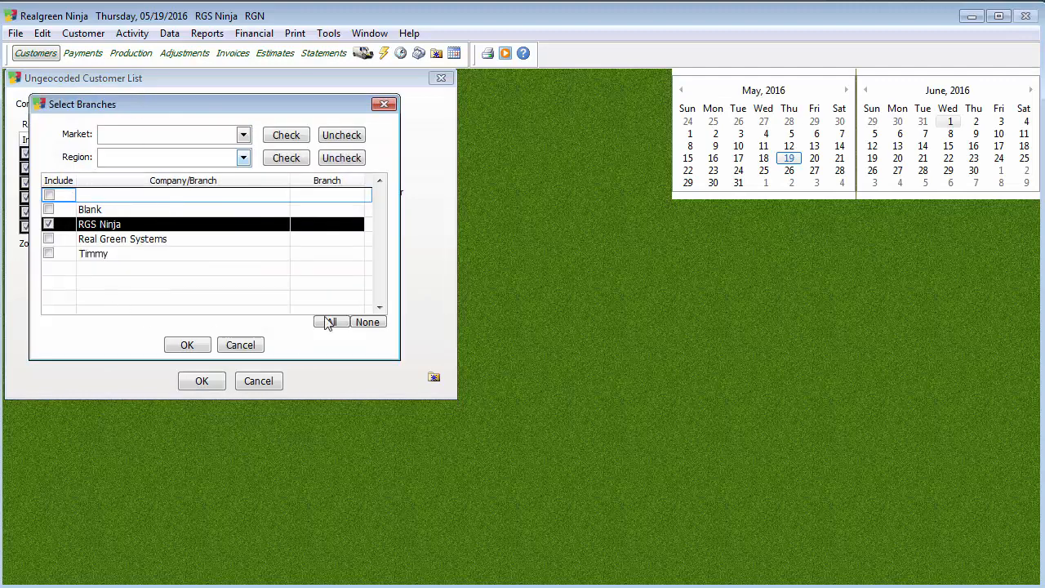
click(384, 104)
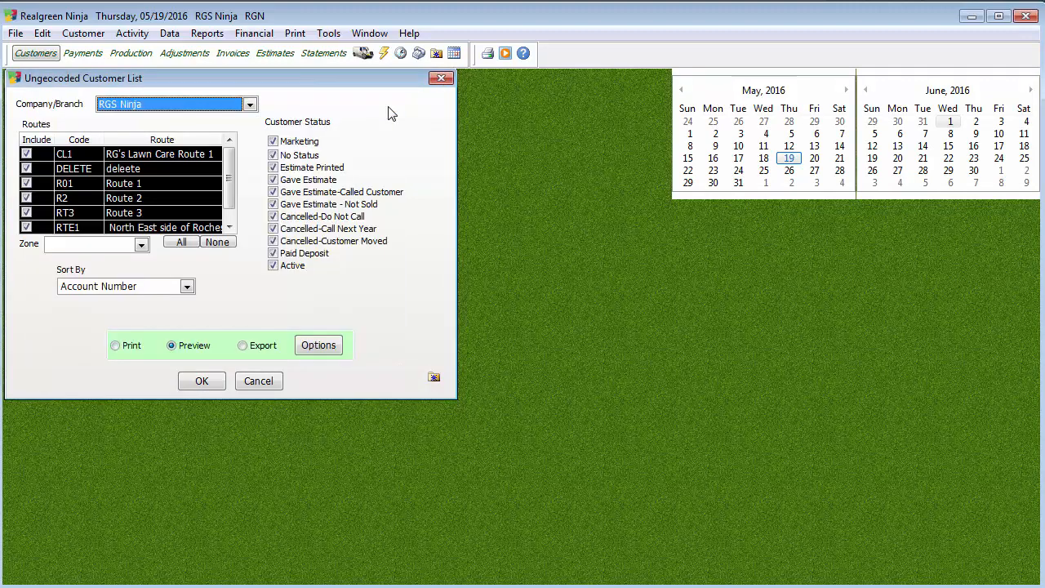
click(262, 347)
click(319, 345)
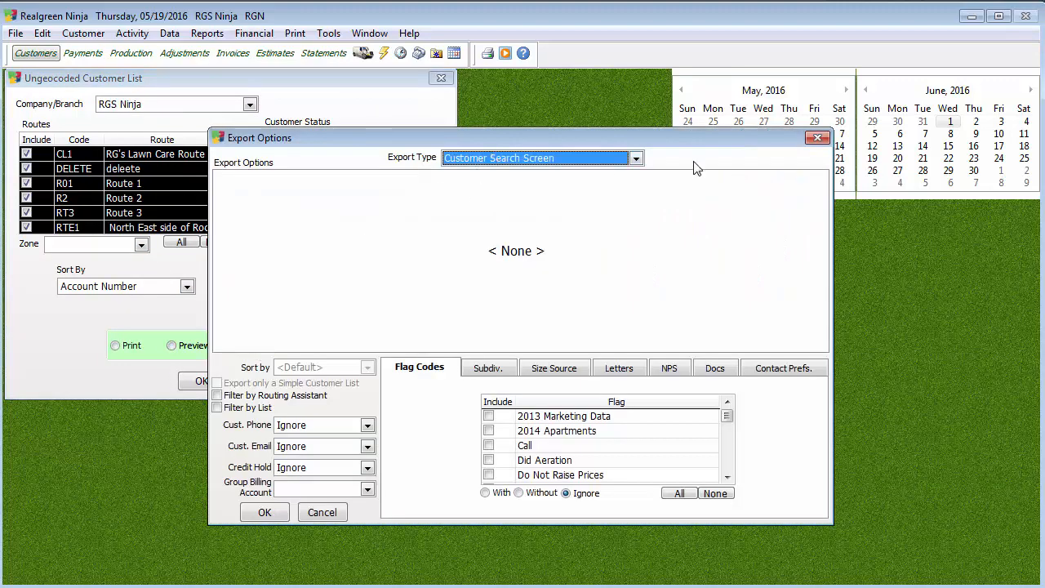
click(263, 513)
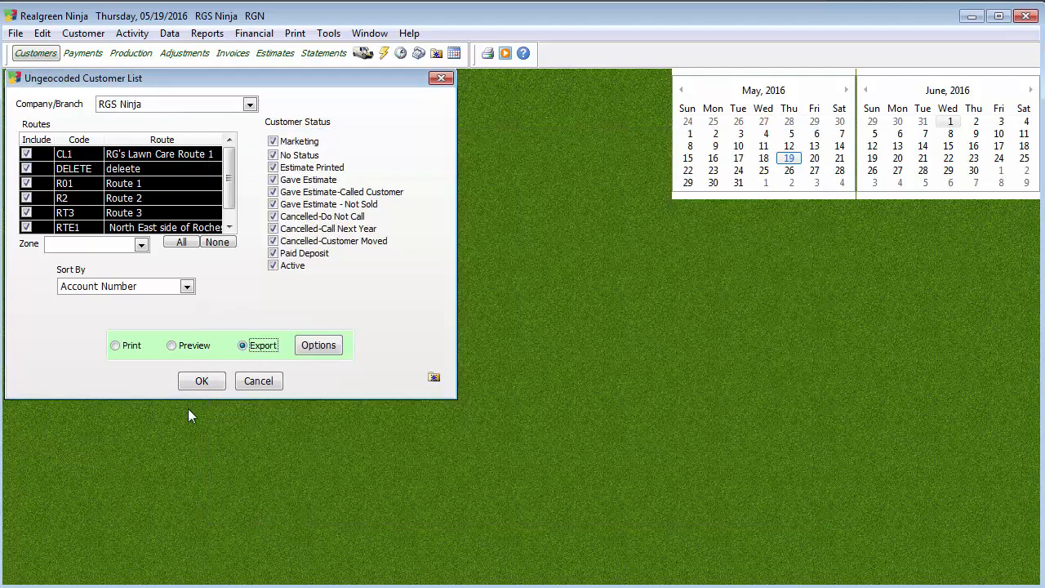
Export the three ungeocoded customers and open the first customer's record from the list.
click(194, 384)
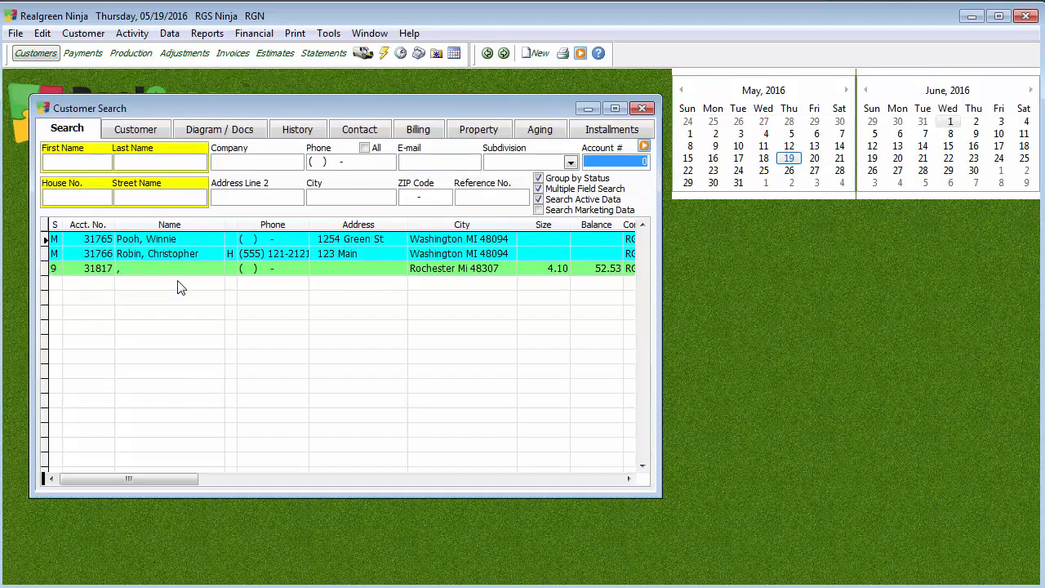
double_click(177, 239)
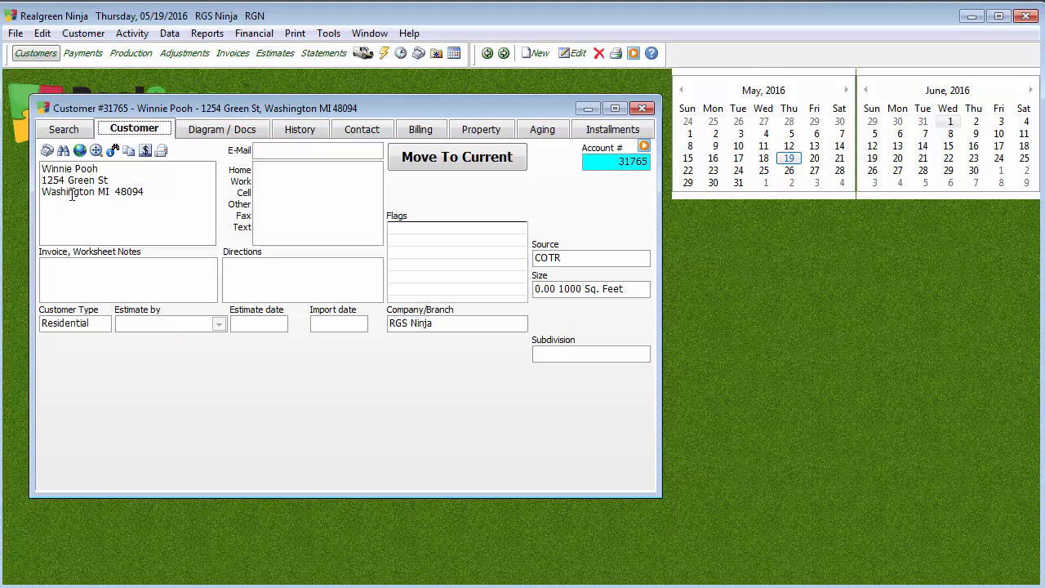
Look up the customer's address on Bing maps from the Interactive Geocoder.
click(79, 151)
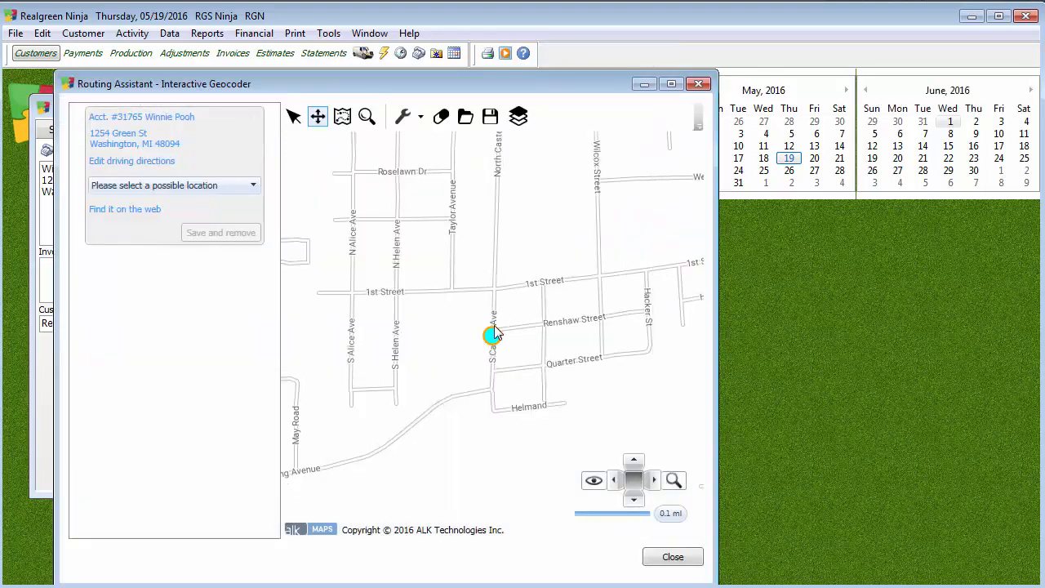
click(123, 211)
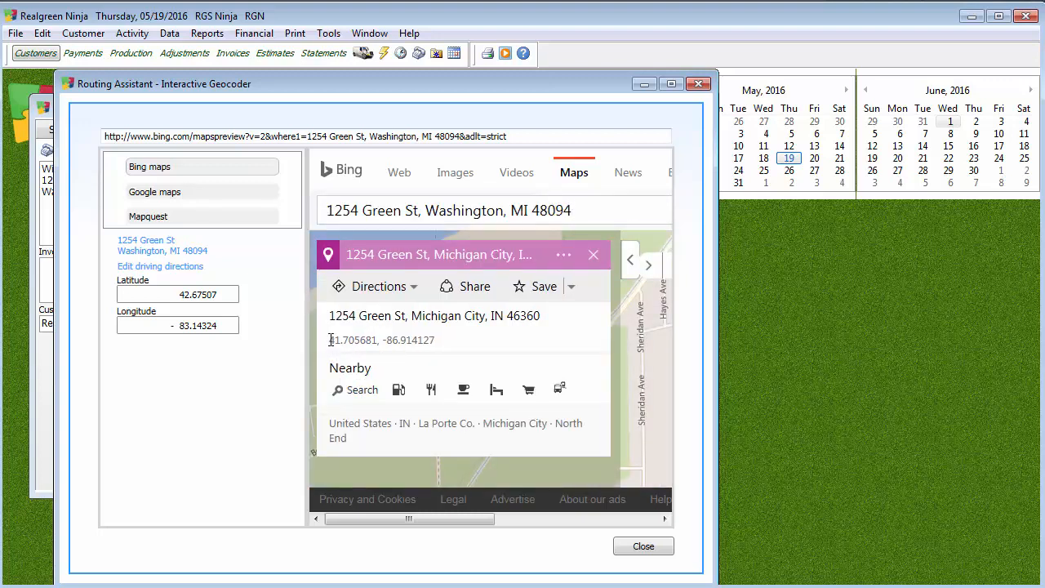
double_click(356, 341)
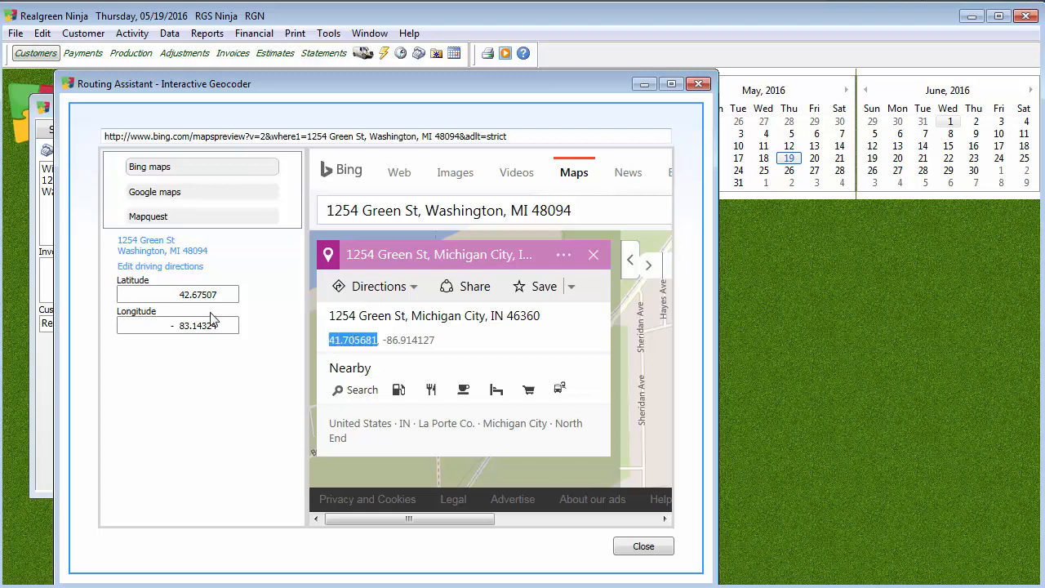
double_click(176, 294)
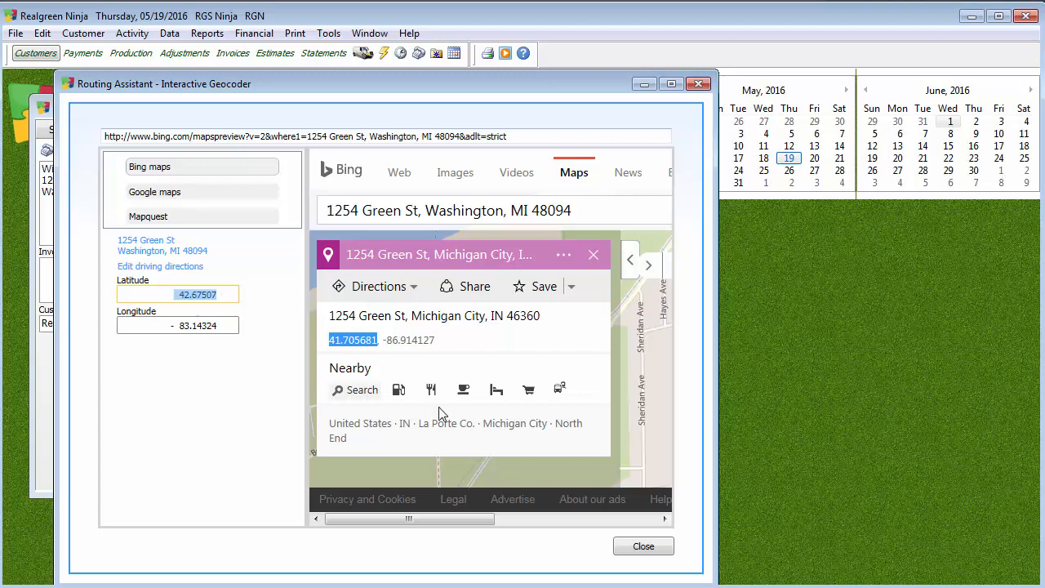
click(199, 294)
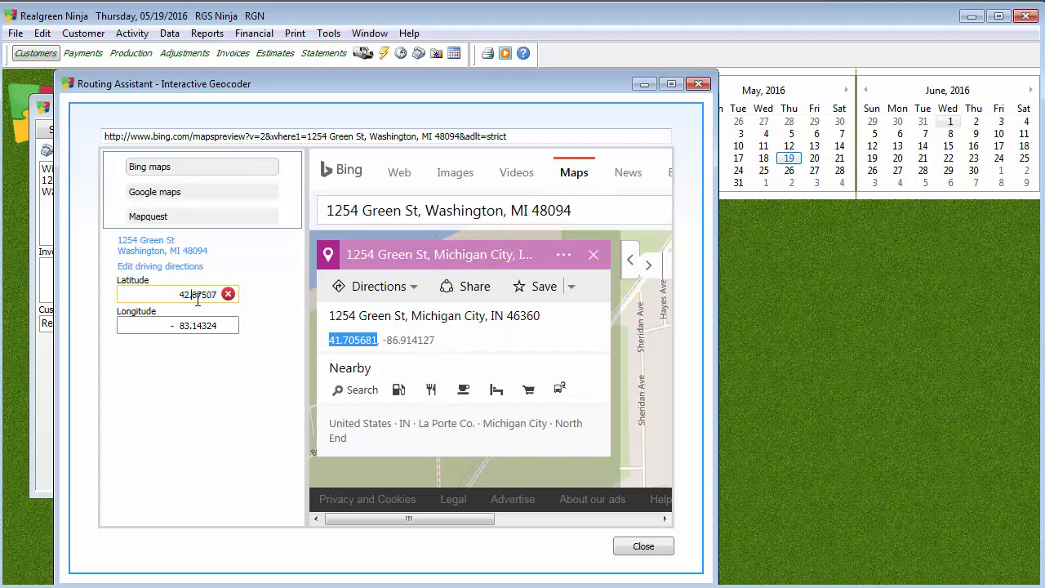
key(BackSpace)
key(Delete)
key(Delete)
key(Delete)
key(Delete)
key(BackSpace)
key(BackSpace)
text(1.)
text(705)
text(681)
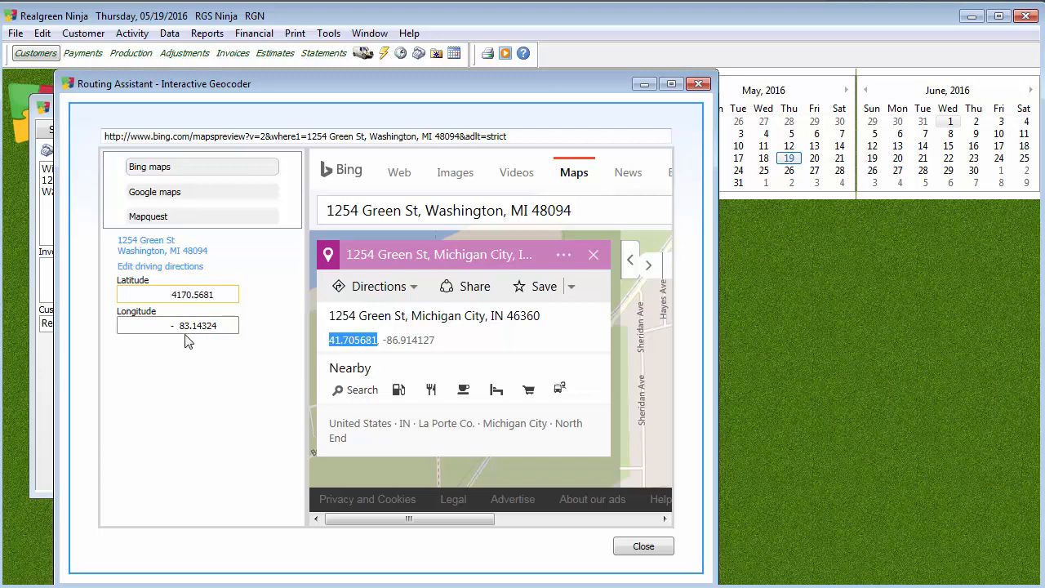
Change the longitude to -86.91417 and close the web lookup.
drag(183, 325, 217, 325)
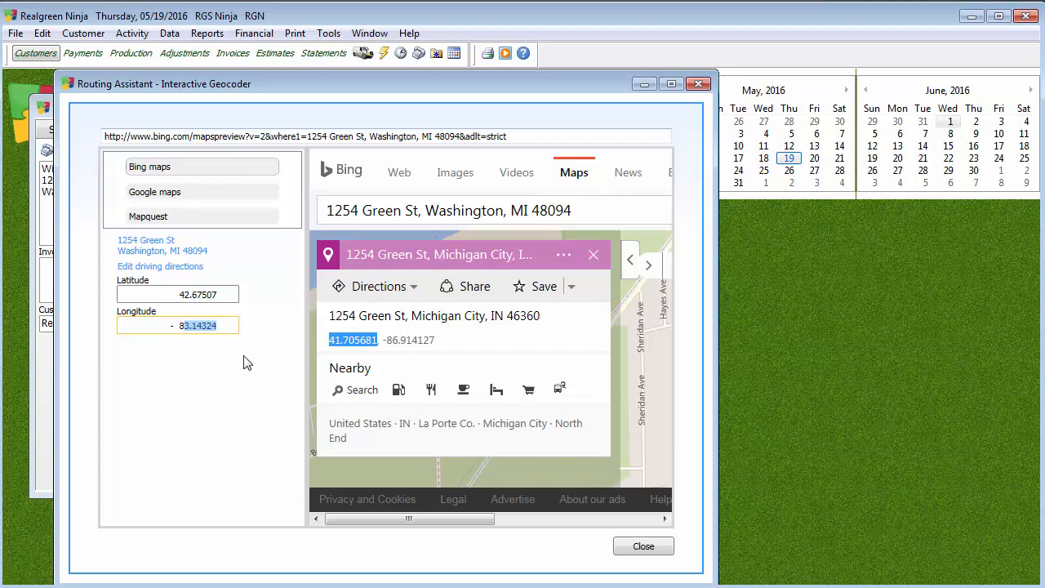
text(-  86.91417)
click(653, 552)
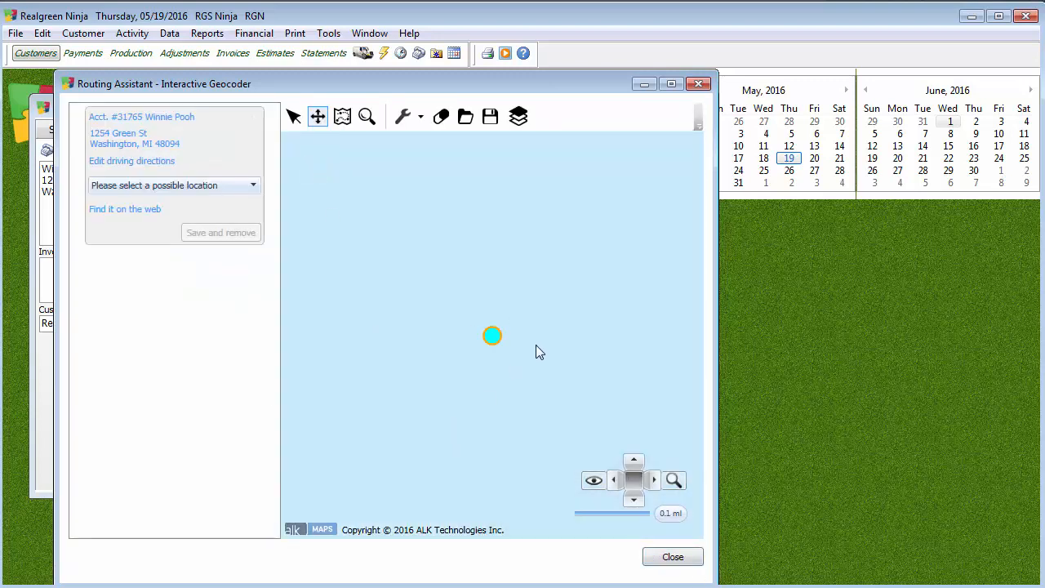
Check the customer's Property tab, where latitude and longitude are still empty, then close the record.
click(662, 563)
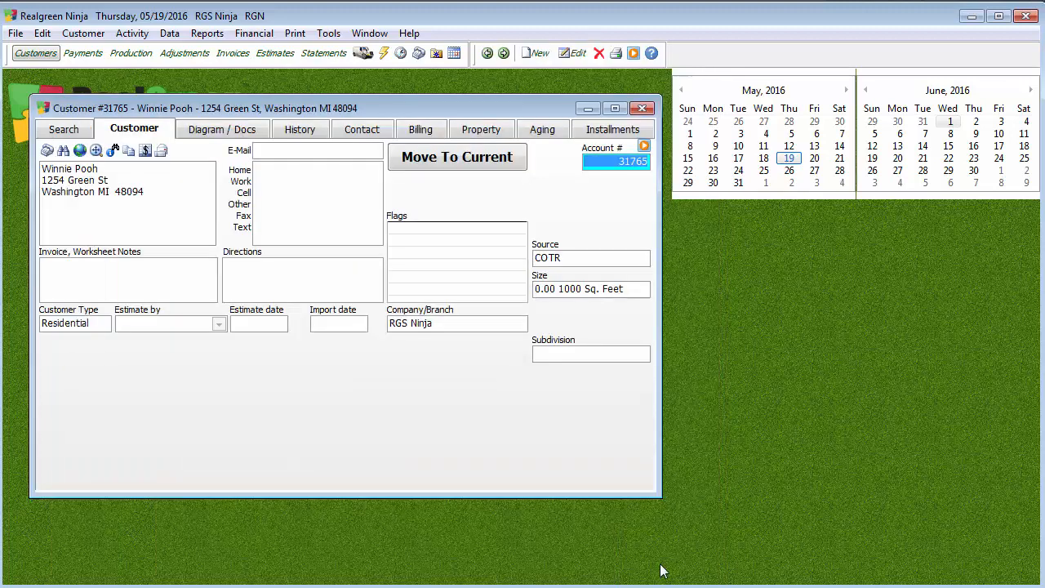
click(503, 133)
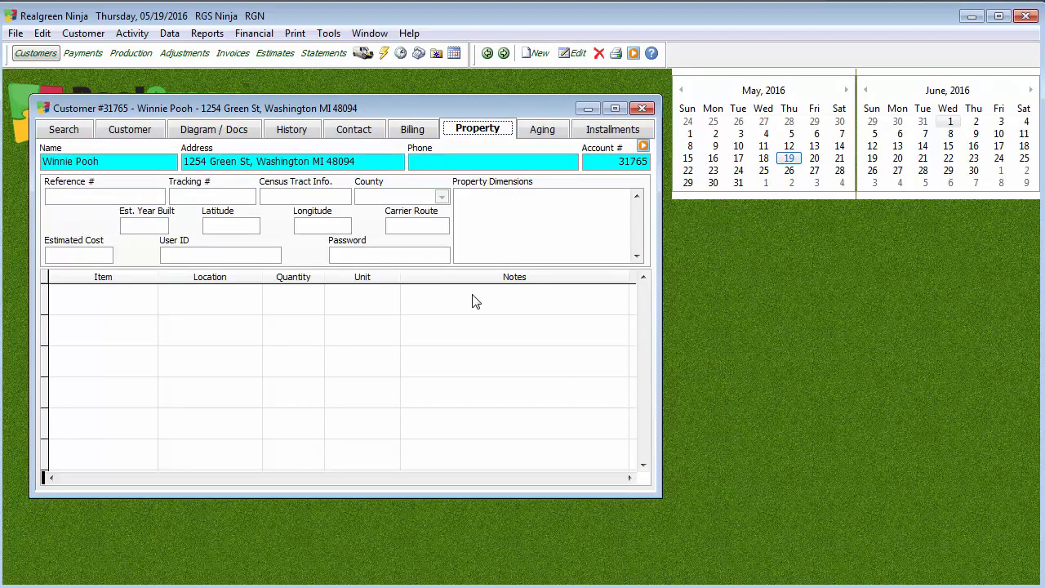
click(241, 228)
click(650, 109)
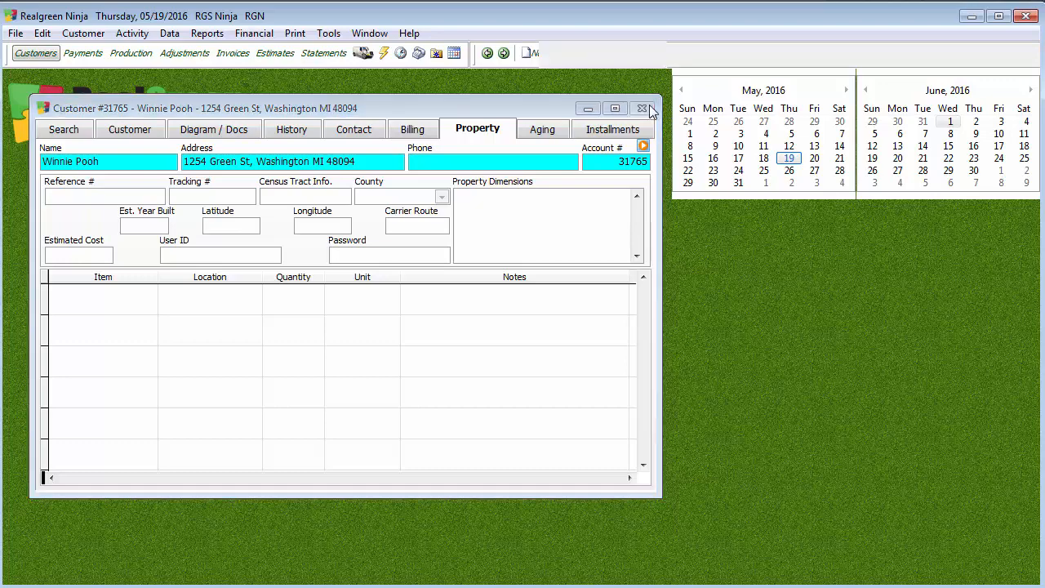